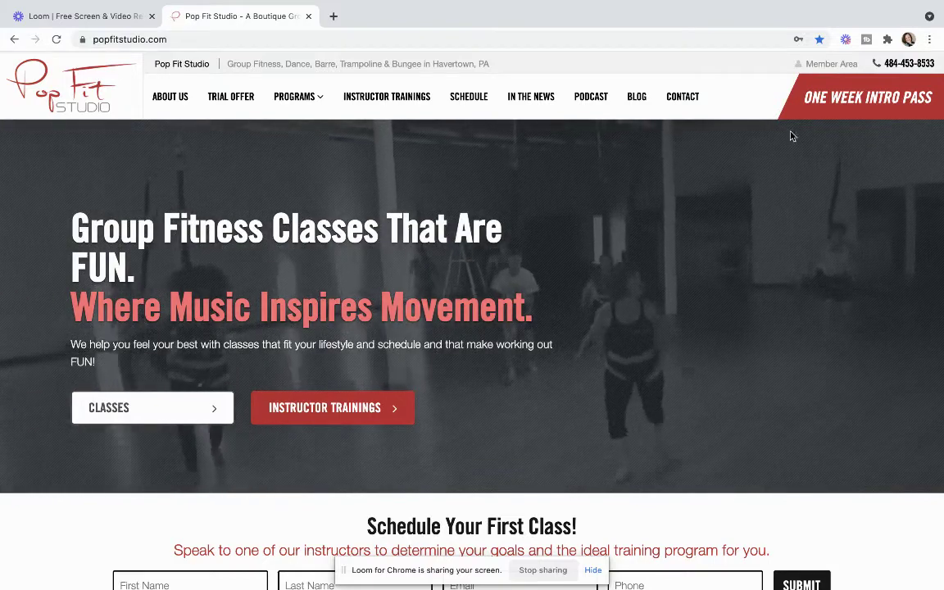
Step: Go from the home page to the Member Area's 'Book Your Next Class' schedule
left_click(830, 67)
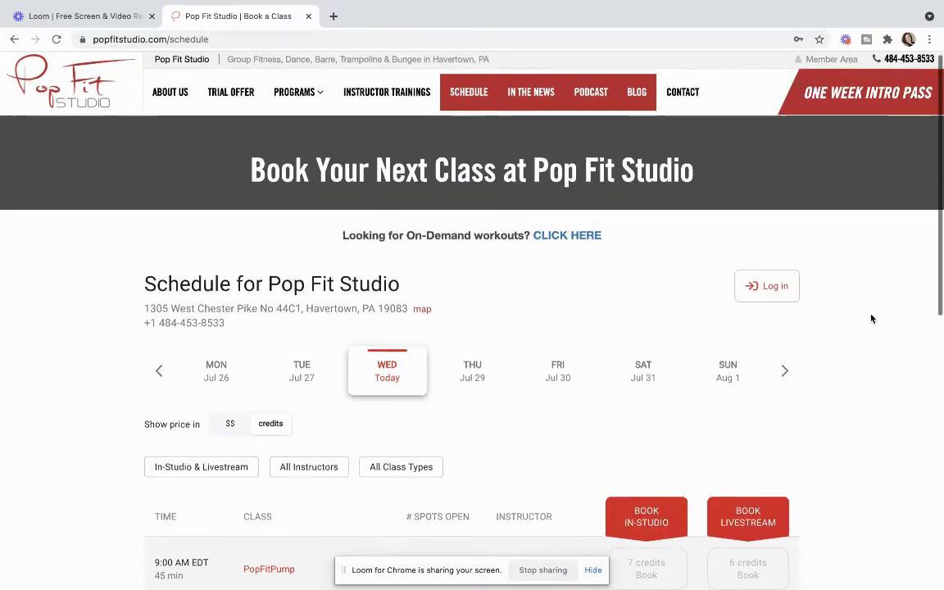
Step: Switch 'Show price in' to $$ so Wednesday's classes show dollar prices, e.g. PopFitPump $19.25
scroll(872, 320, "down", 1)
scroll(872, 318, "down", 2)
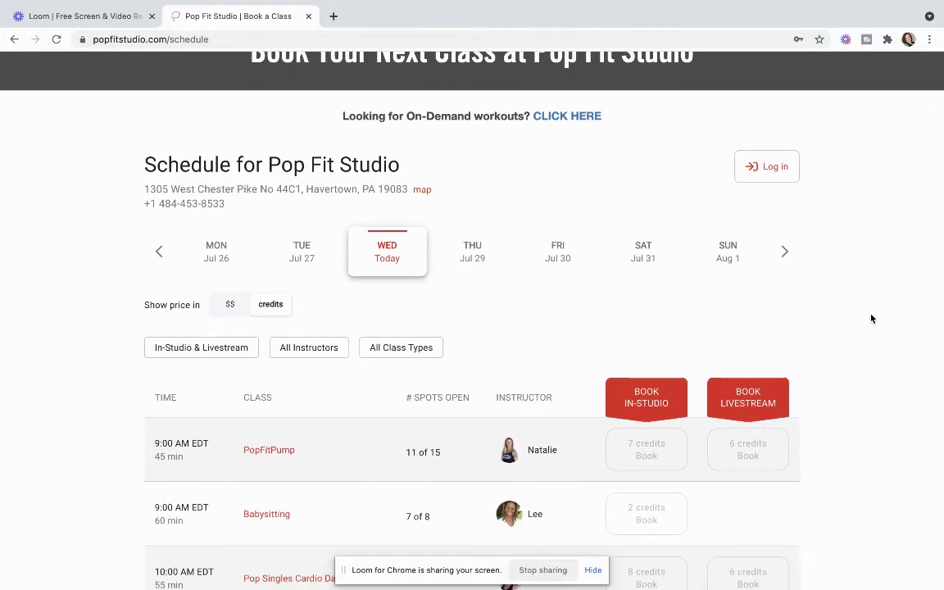
scroll(872, 319, "down", 5)
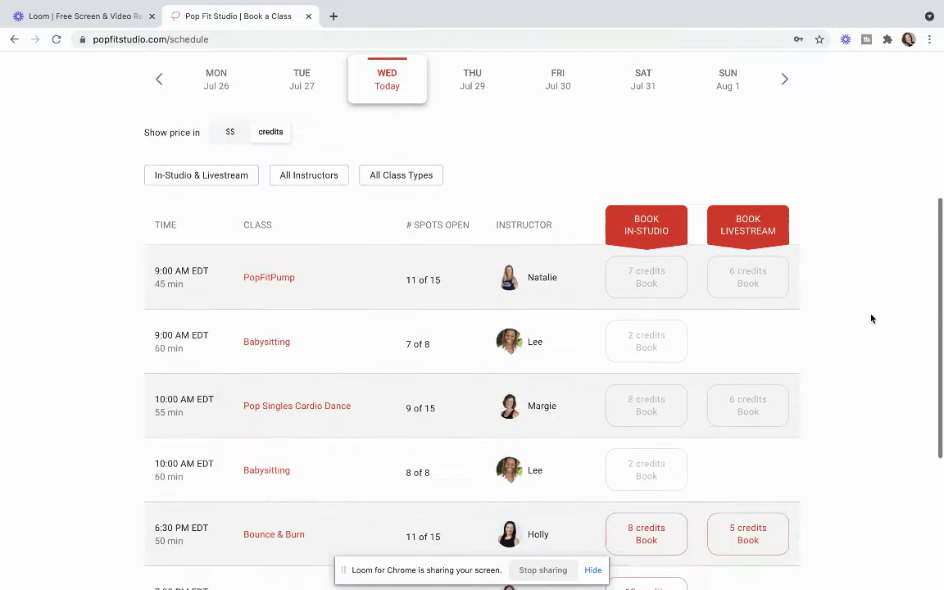
scroll(872, 319, "up", 4)
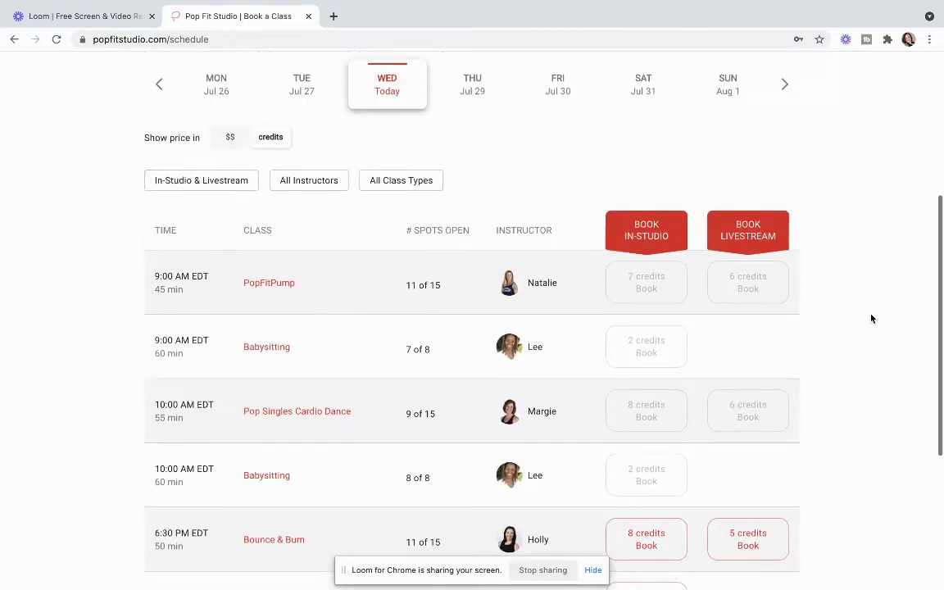
left_click(232, 171)
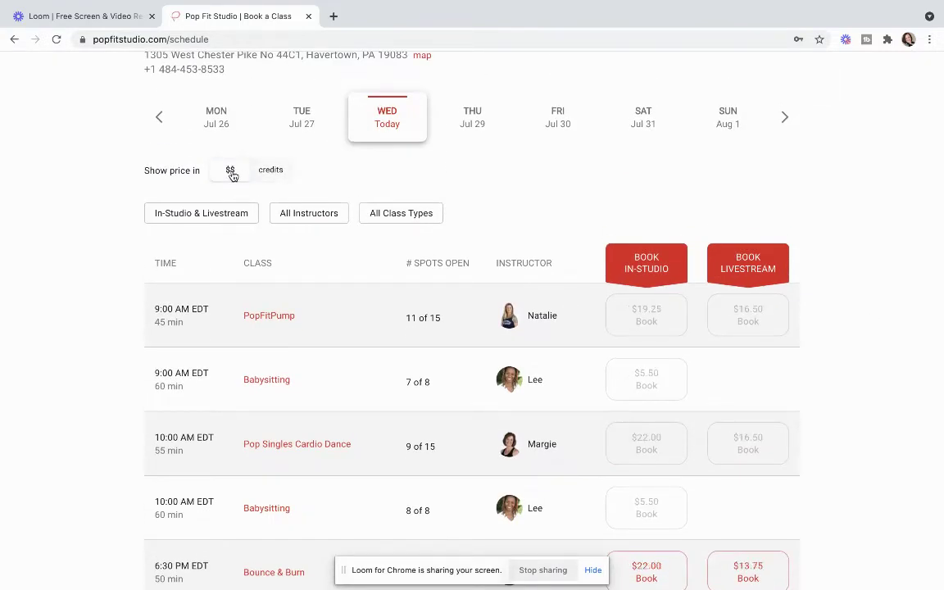
scroll(463, 320, "down", 3)
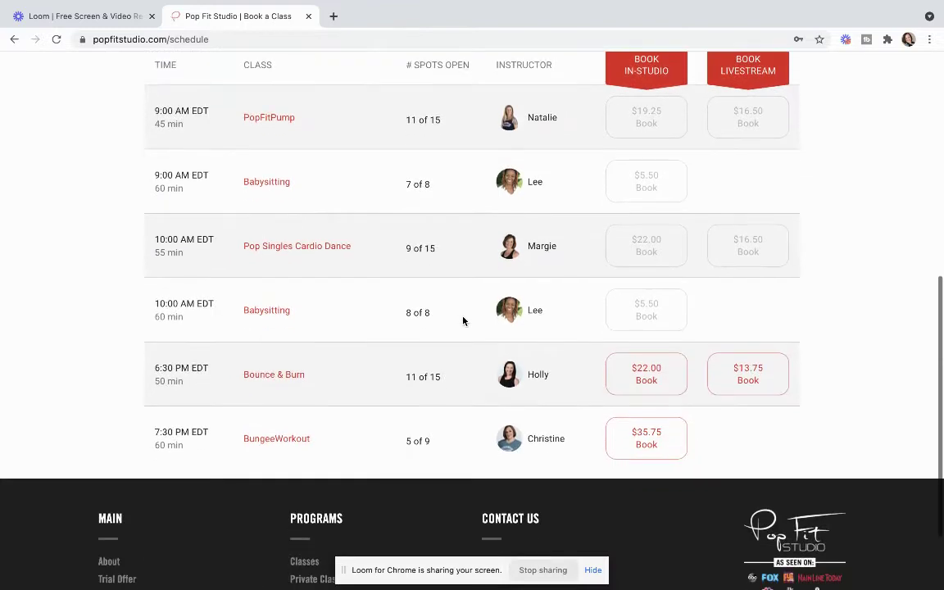
scroll(464, 320, "up", 3)
scroll(464, 321, "up", 2)
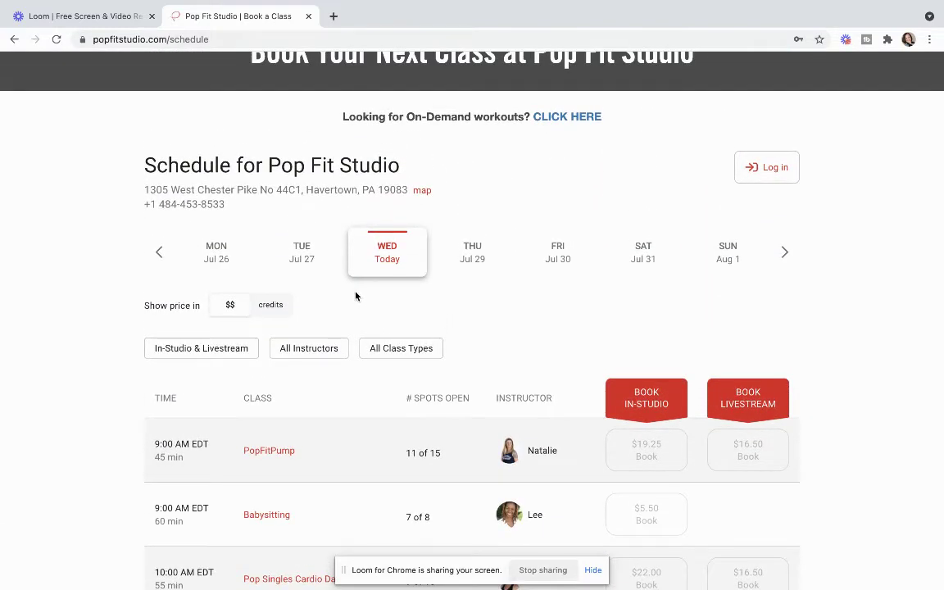
scroll(482, 430, "down", 3)
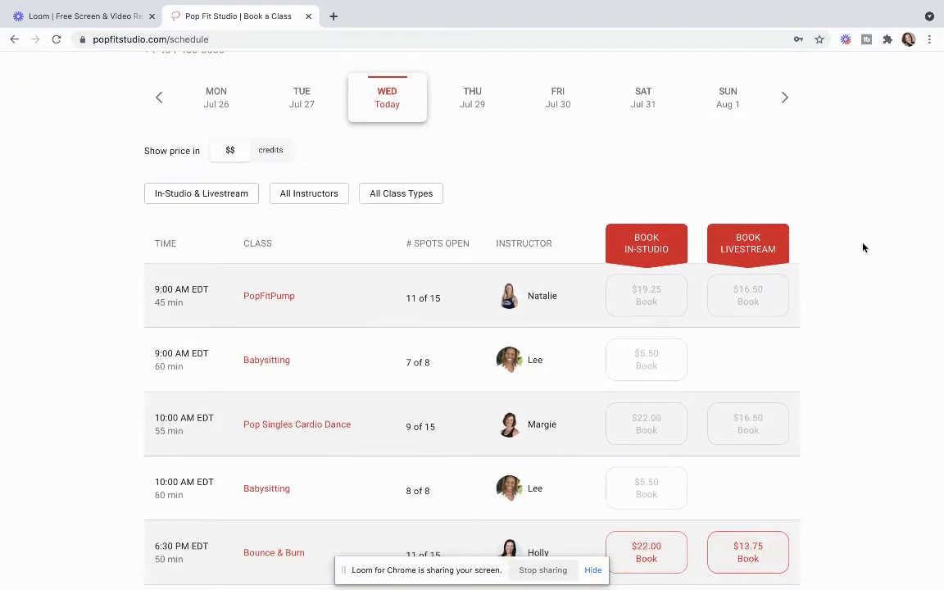
scroll(863, 247, "up", 2)
scroll(864, 243, "up", 1)
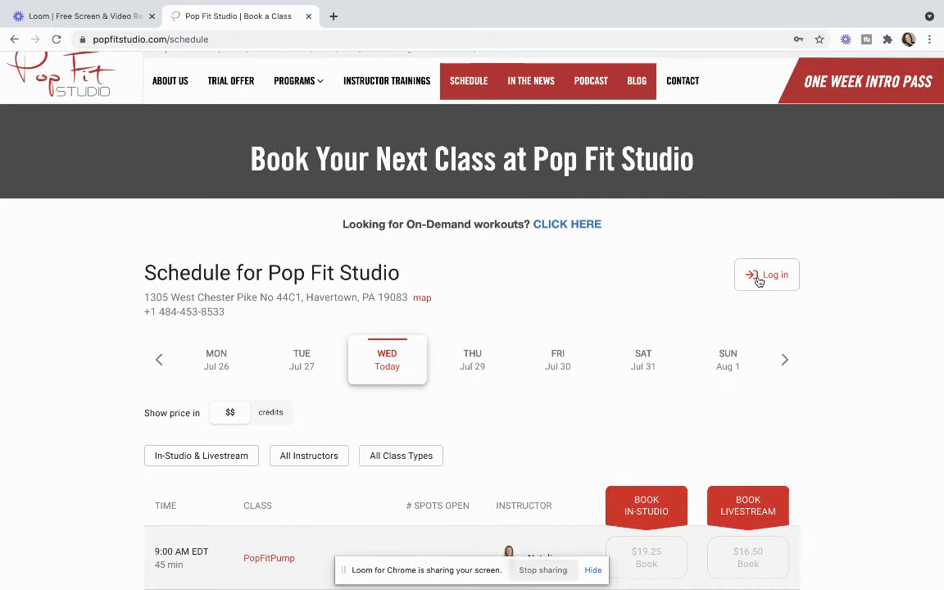
Step: Log in with the saved account email and the account password
left_click(759, 277)
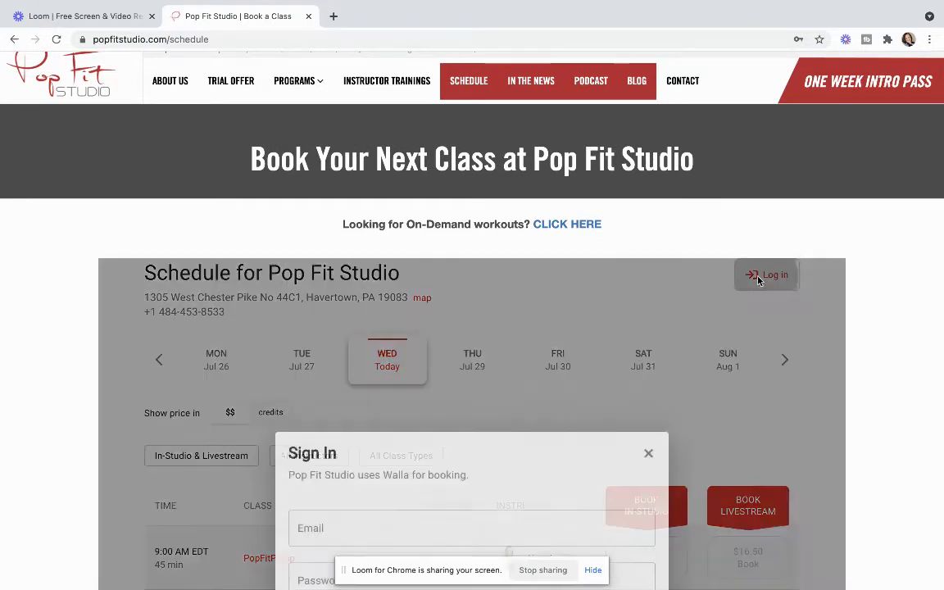
scroll(698, 324, "down", 3)
scroll(698, 323, "down", 1)
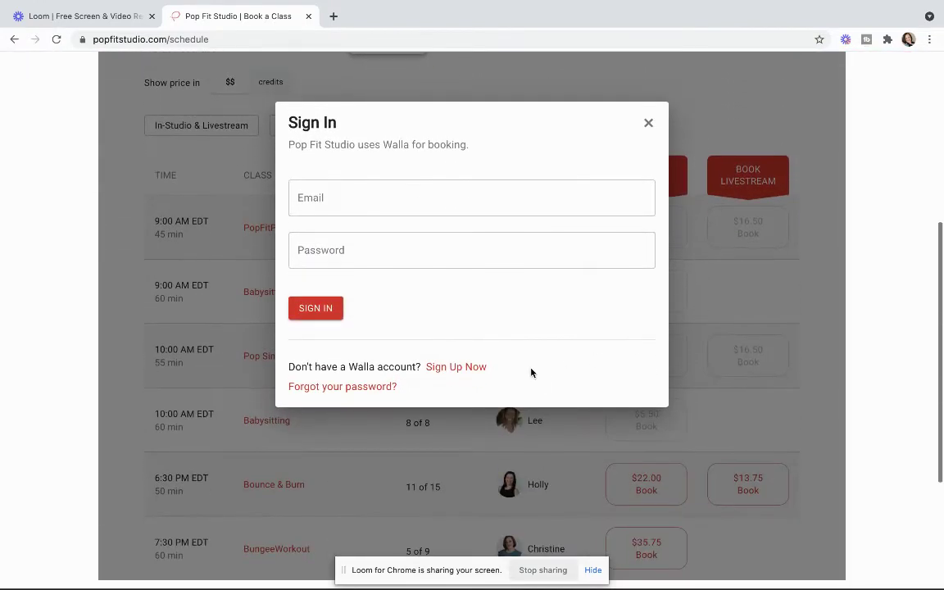
left_click(361, 264)
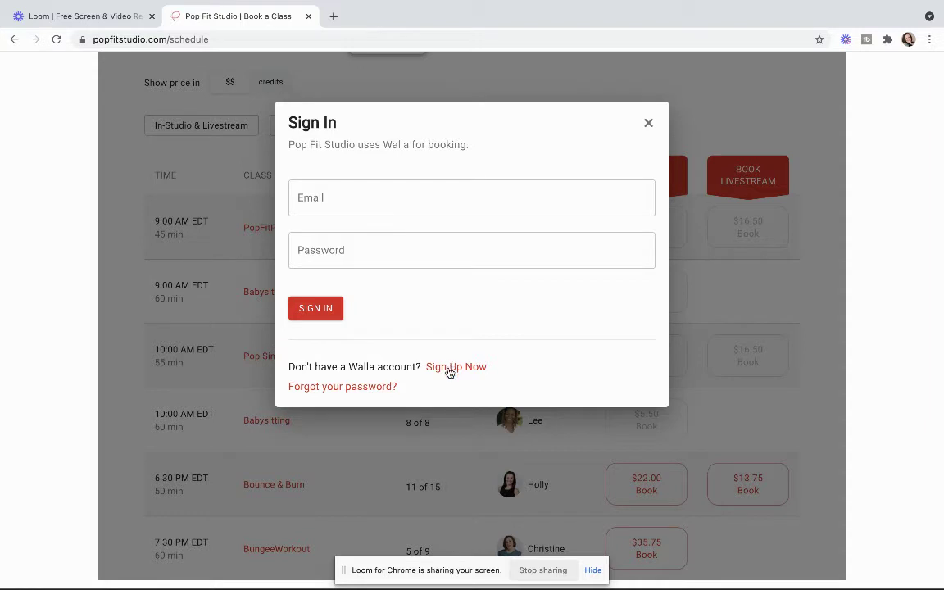
left_click(352, 197)
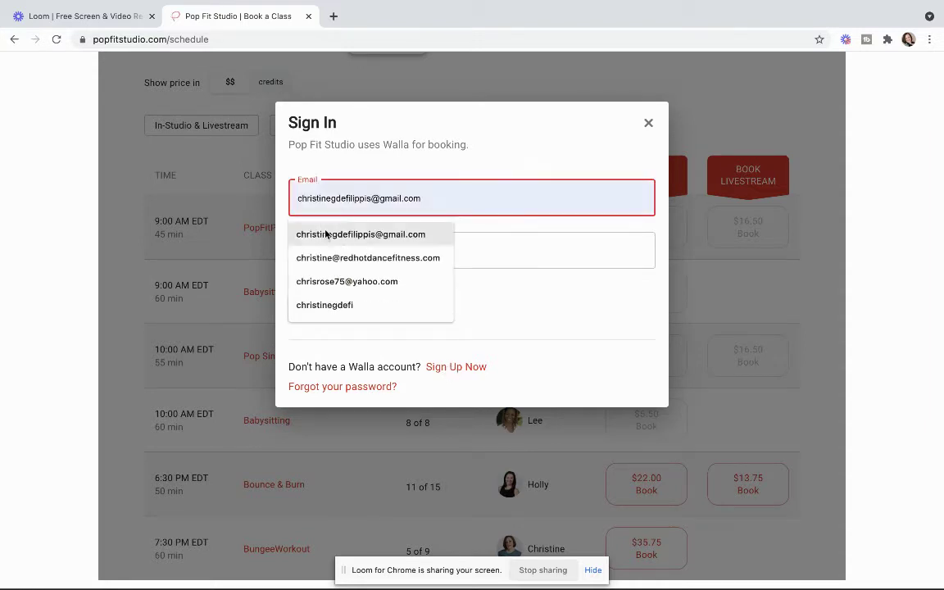
left_click(332, 235)
left_click(324, 253)
type("•••••••")
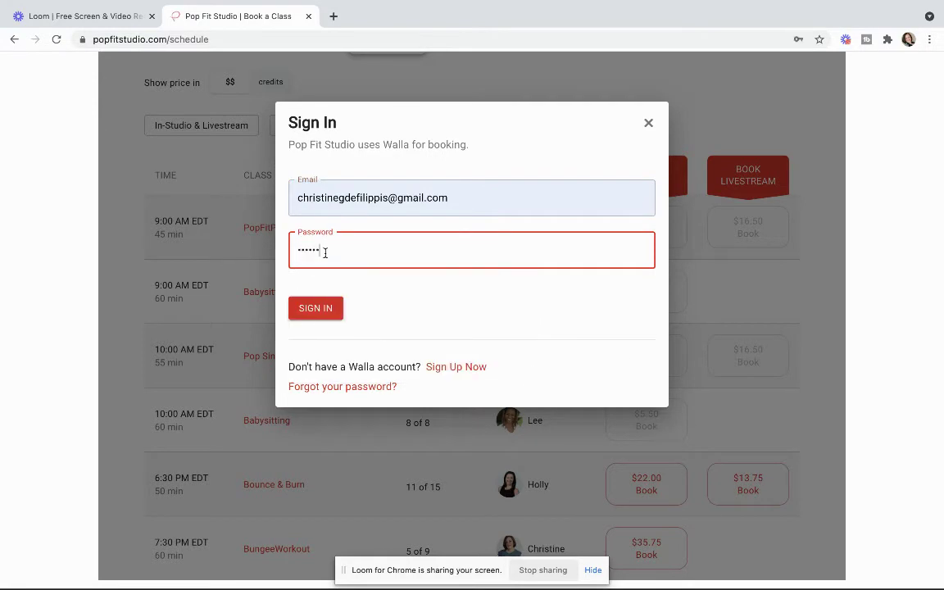
left_click(314, 308)
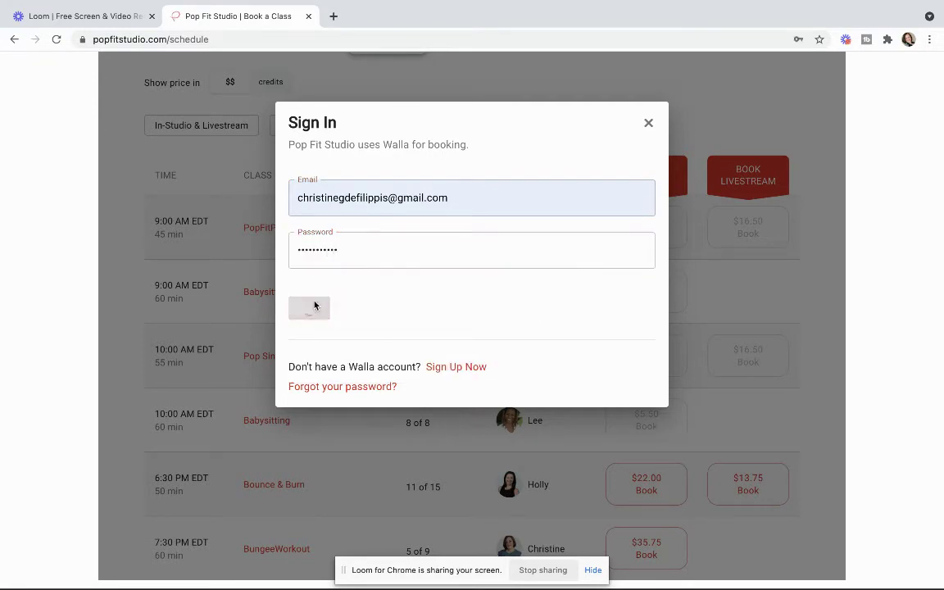
Step: Start booking Friday, July 30's 9:00 AM Barre class and view the Buy New Plan or Credits options
scroll(501, 362, "down", 5)
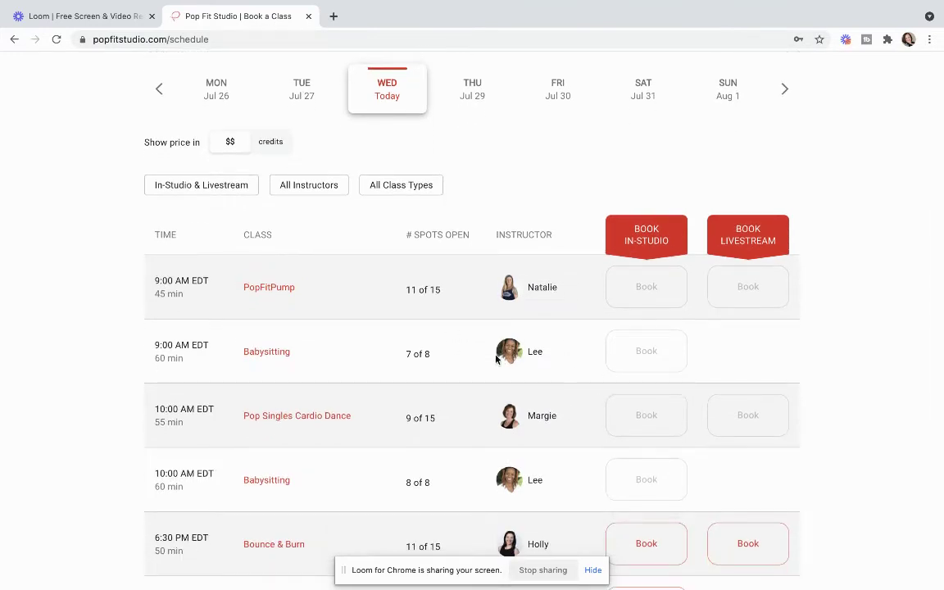
scroll(497, 358, "down", 2)
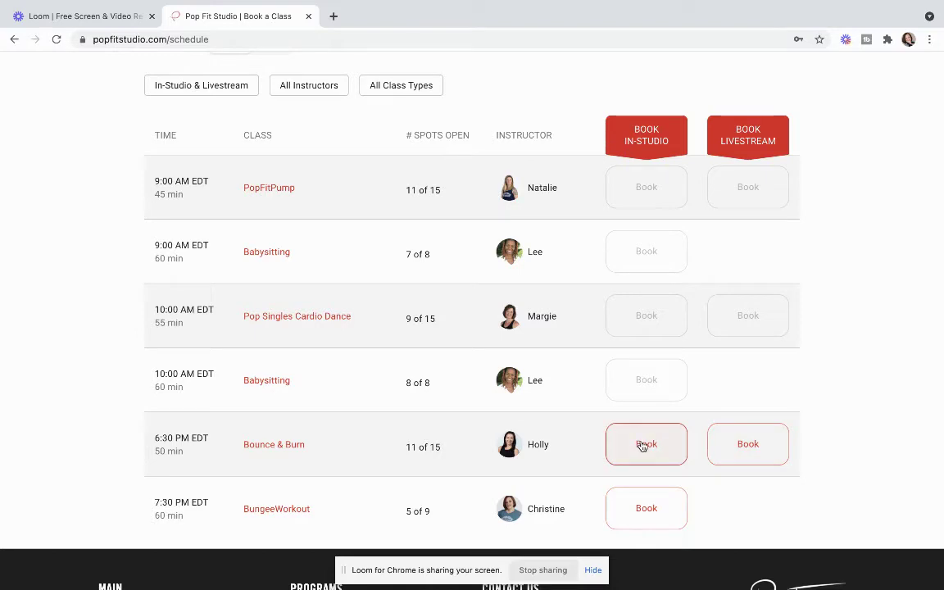
scroll(607, 396, "up", 4)
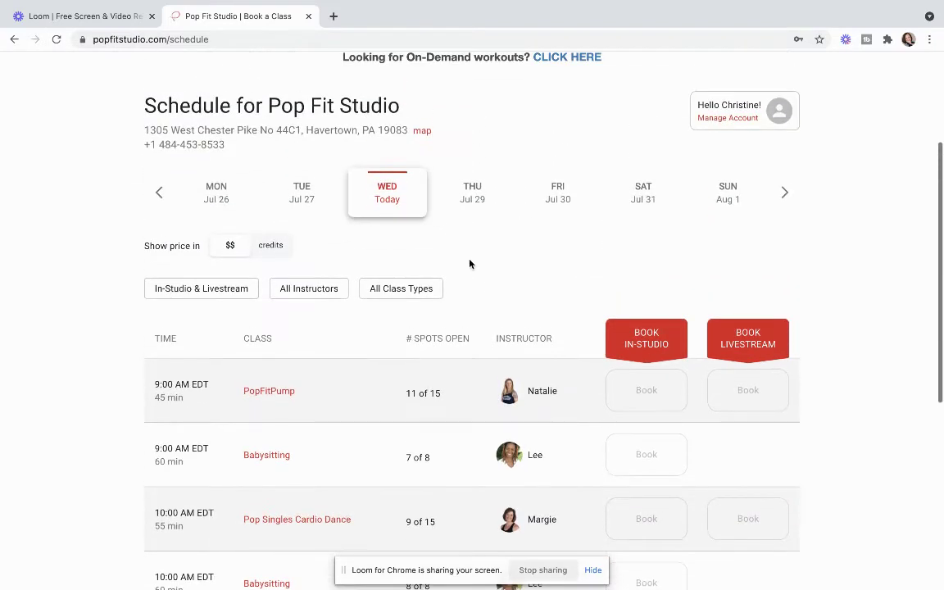
left_click(547, 213)
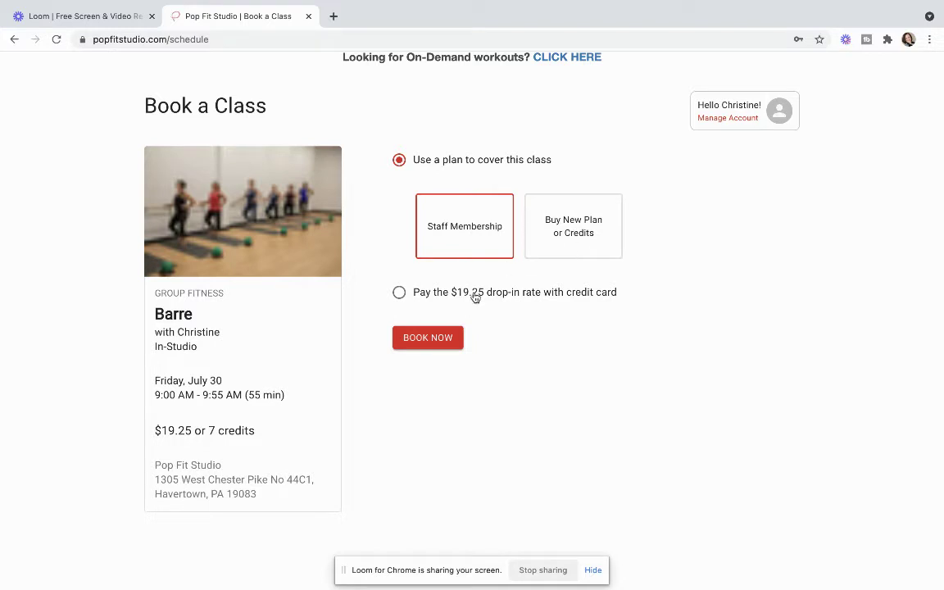
left_click(740, 128)
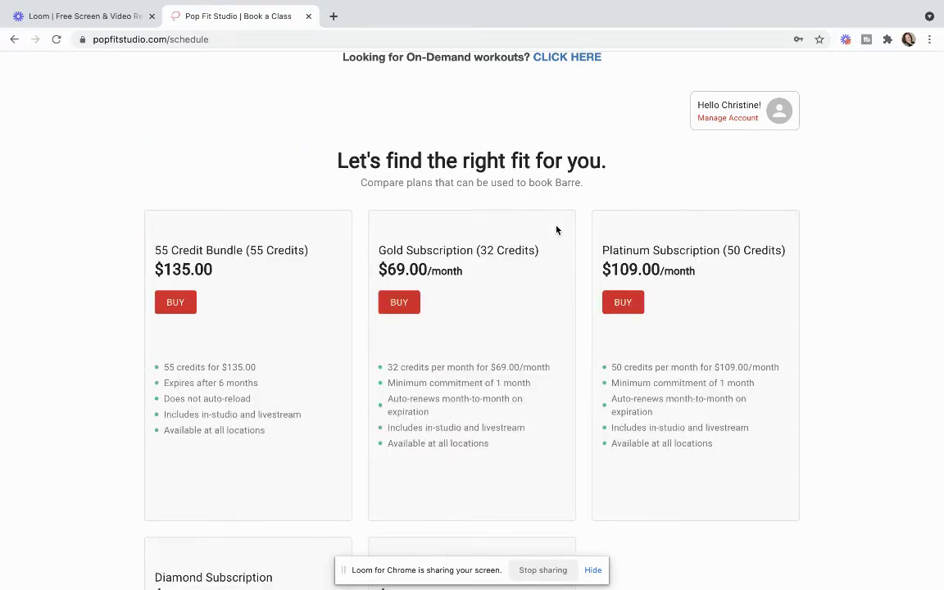
scroll(556, 231, "down", 4)
scroll(556, 231, "up", 5)
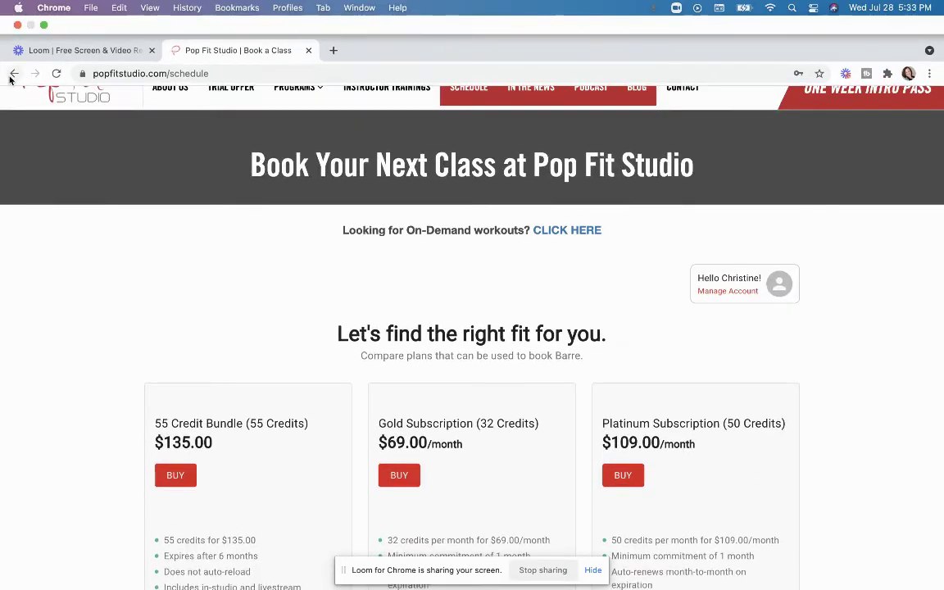
Step: Return to the Barre booking page and book it using the Staff Membership plan
left_click(14, 73)
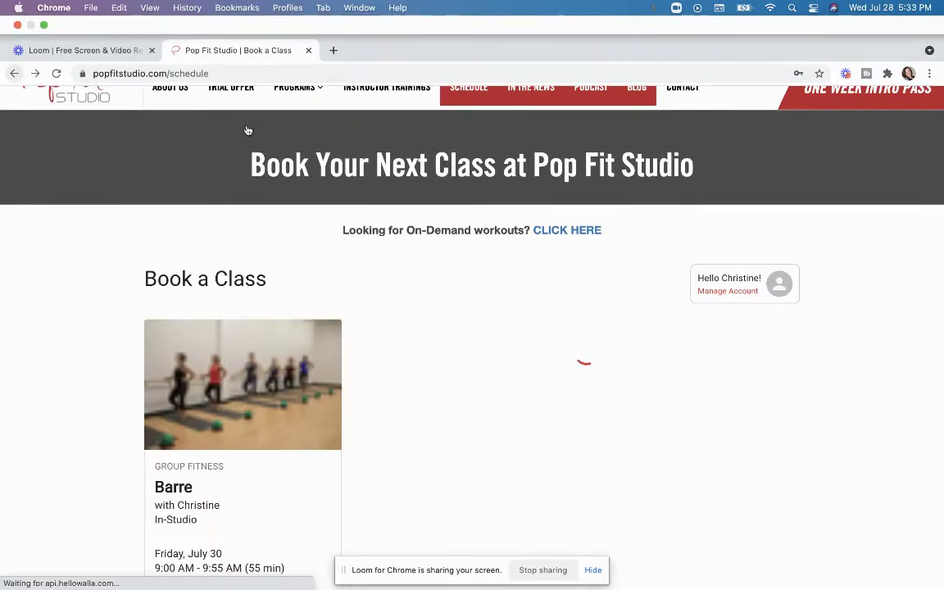
scroll(424, 322, "down", 1)
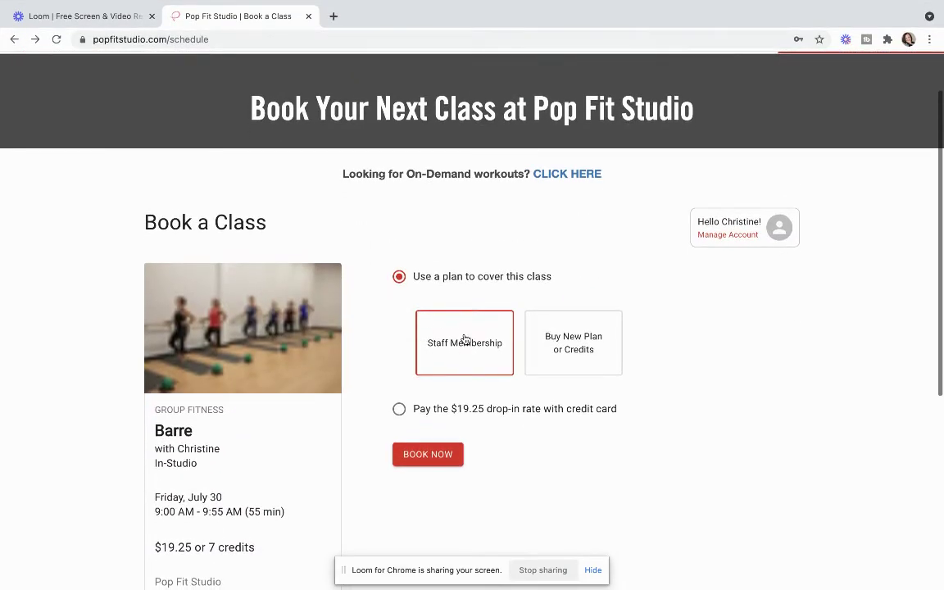
scroll(465, 340, "down", 1)
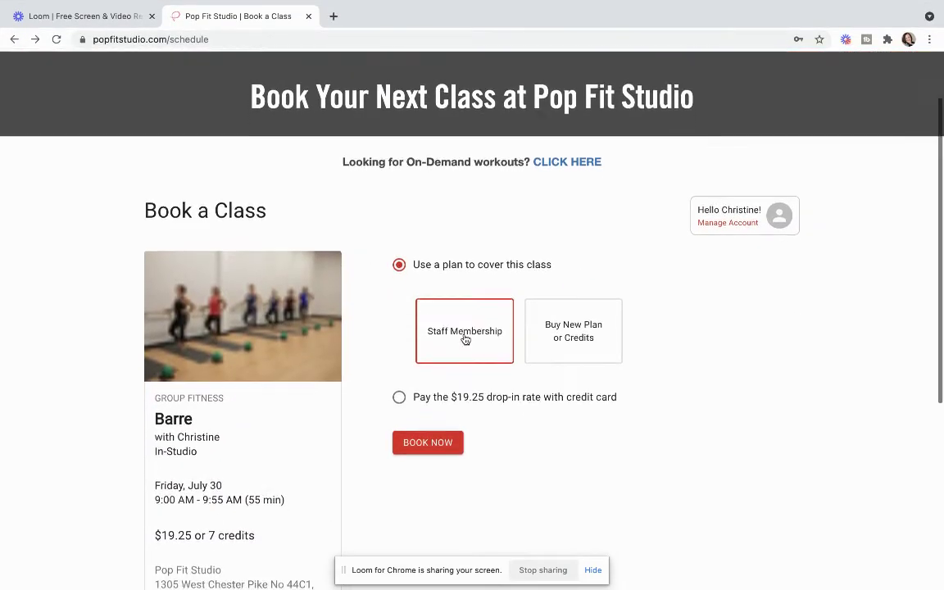
left_click(432, 401)
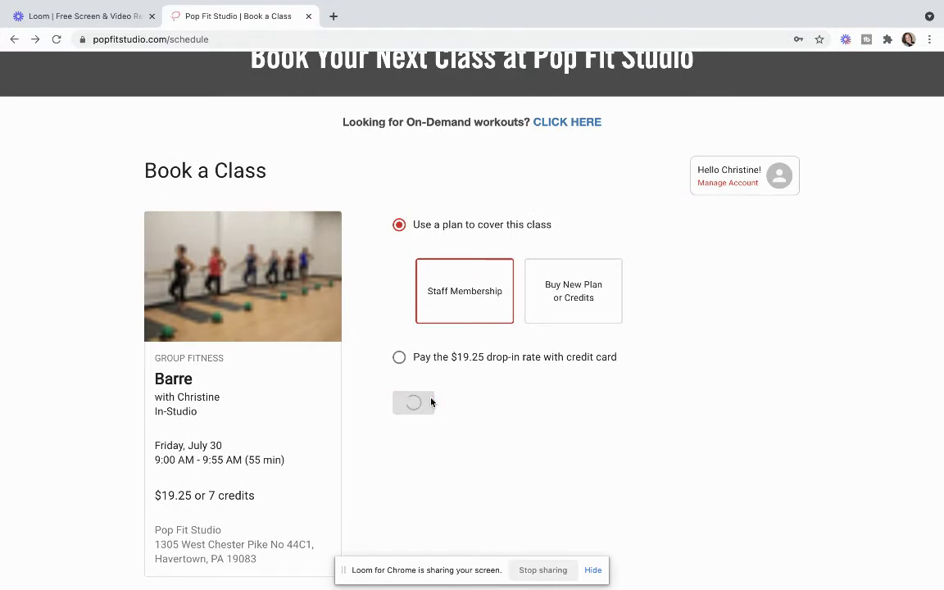
scroll(431, 402, "down", 1)
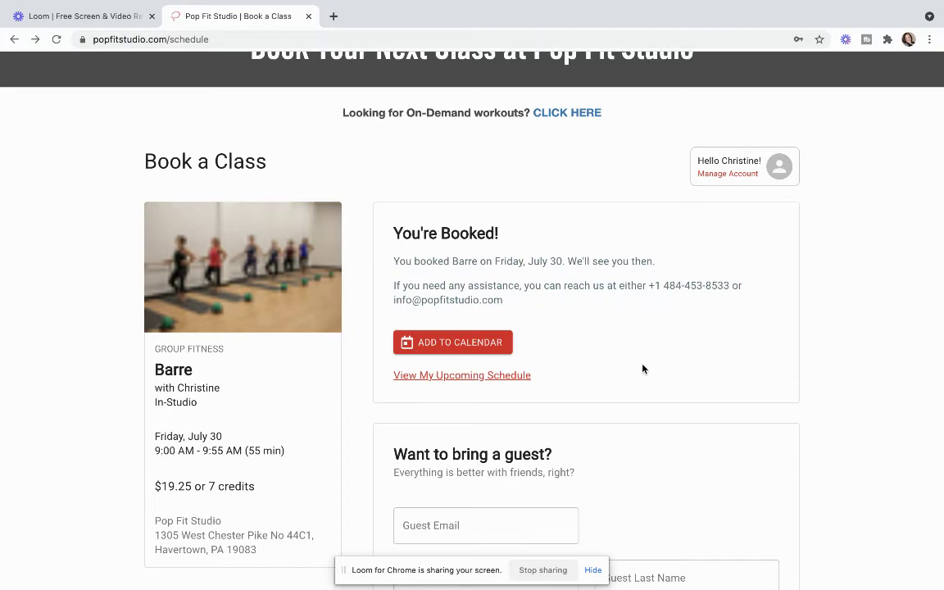
scroll(642, 369, "down", 1)
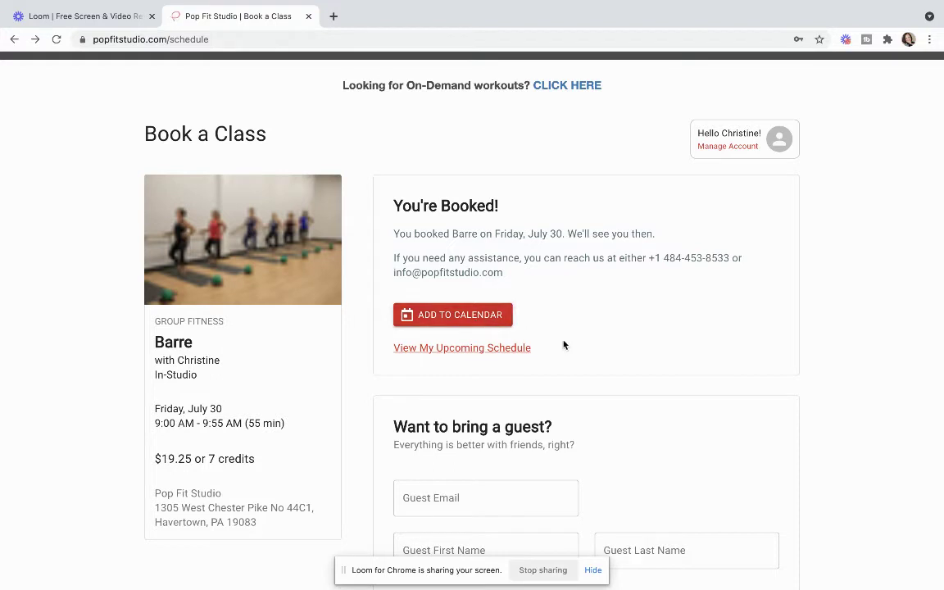
Step: View My Upcoming Schedule to see the Friday Barre booking, then go back to the schedule
scroll(563, 346, "down", 1)
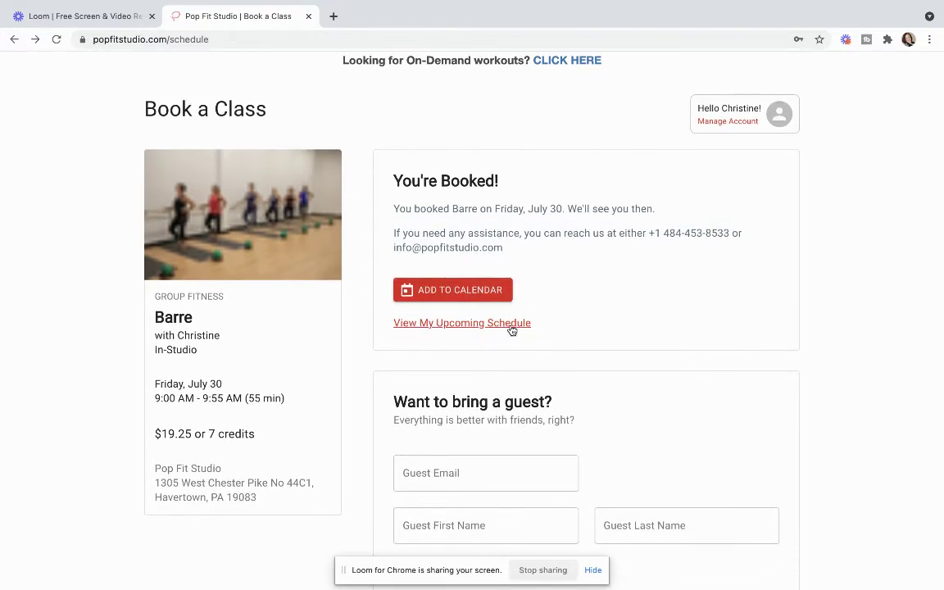
left_click(511, 325)
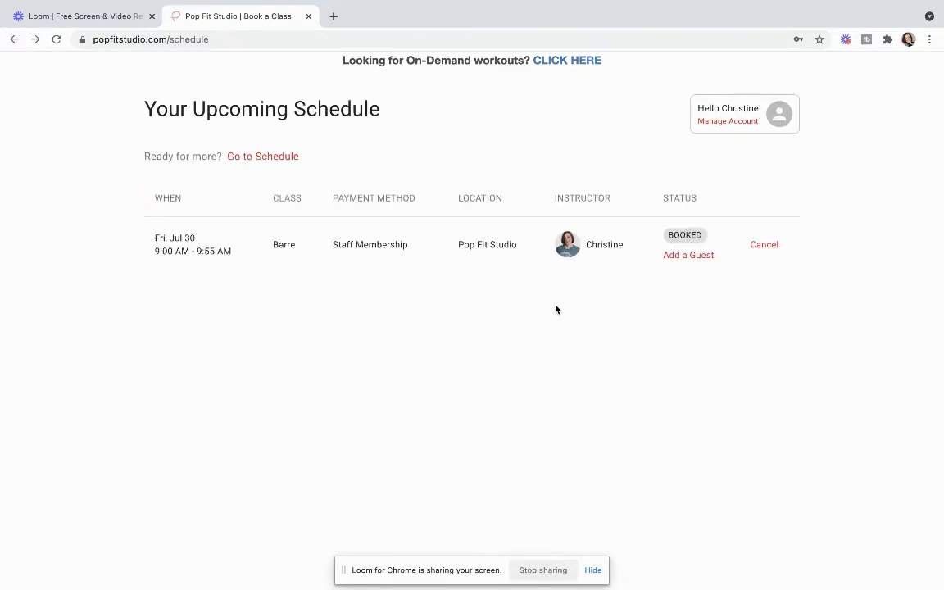
left_click(274, 163)
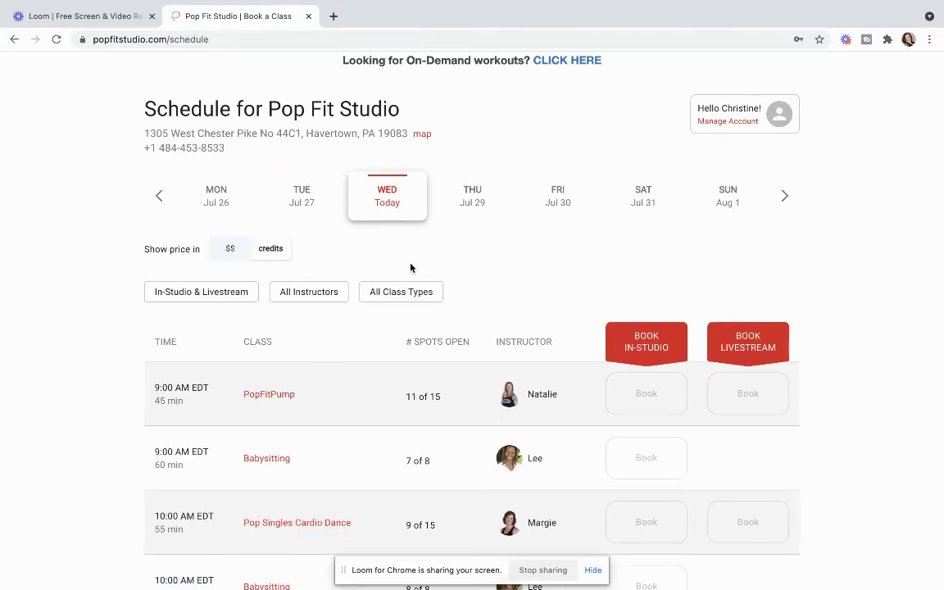
scroll(413, 283, "down", 2)
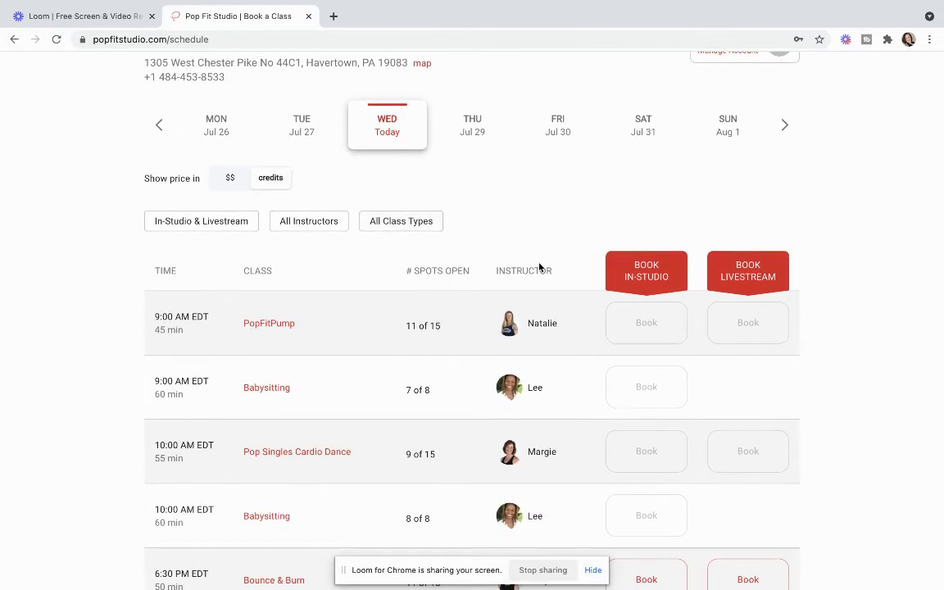
scroll(539, 268, "up", 2)
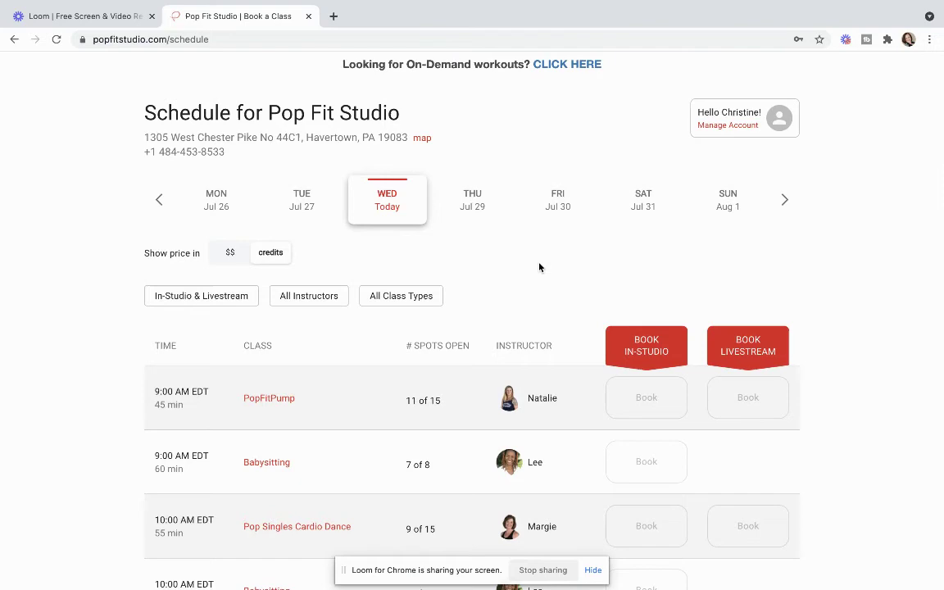
scroll(540, 268, "up", 1)
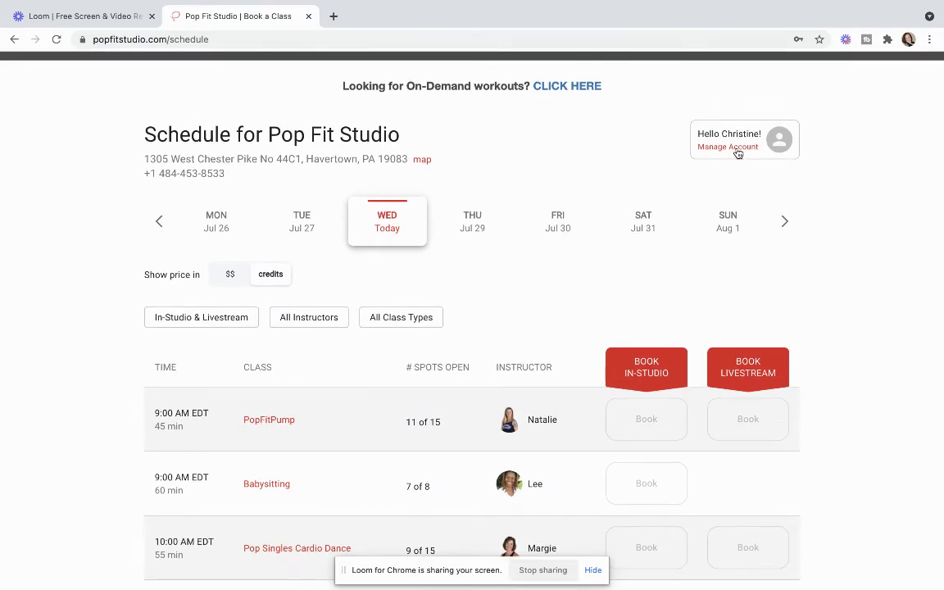
scroll(737, 155, "up", 1)
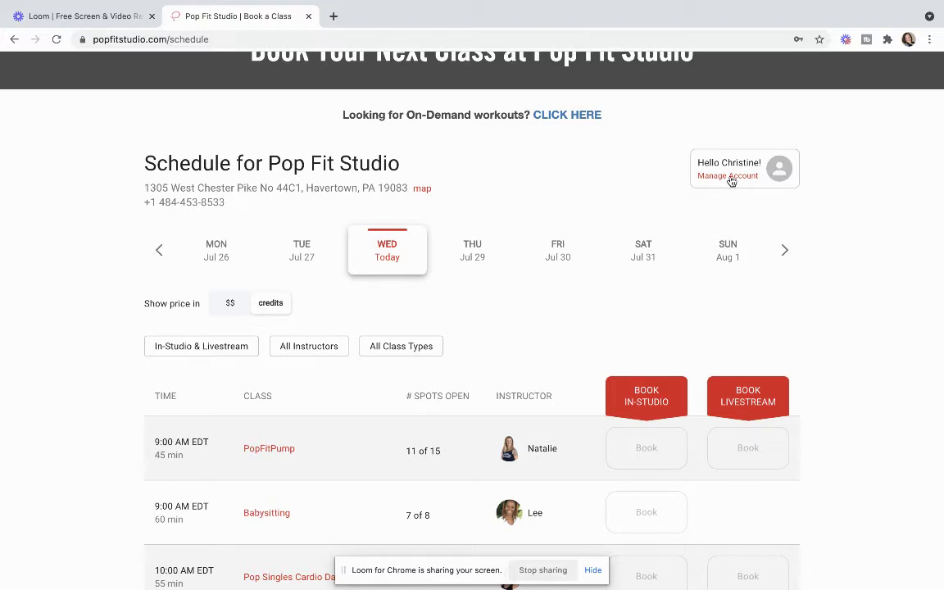
Step: Cancel the Barre row under Manage Account > Upcoming Schedule, confirming 'Yes, Cancel My Booking'
left_click(730, 177)
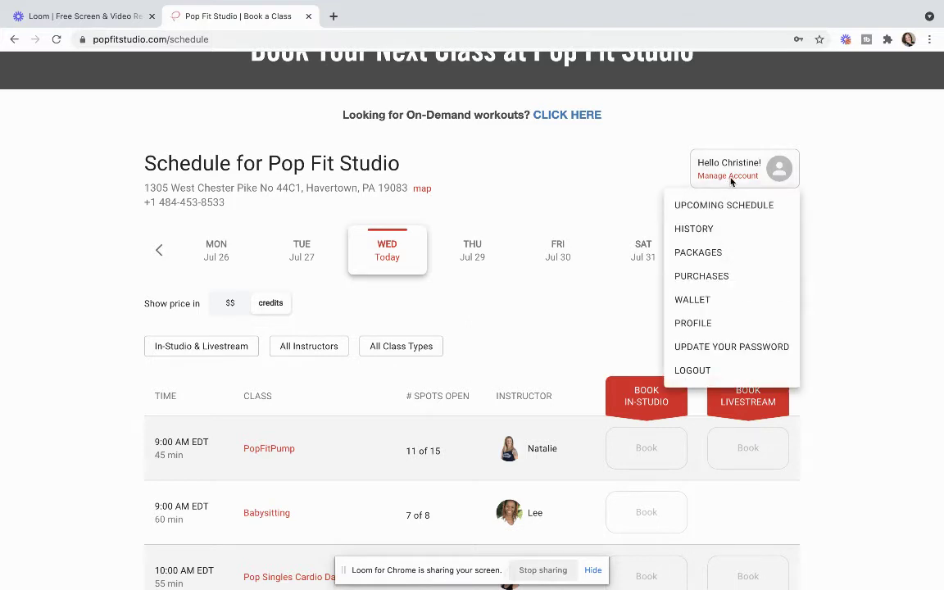
left_click(725, 207)
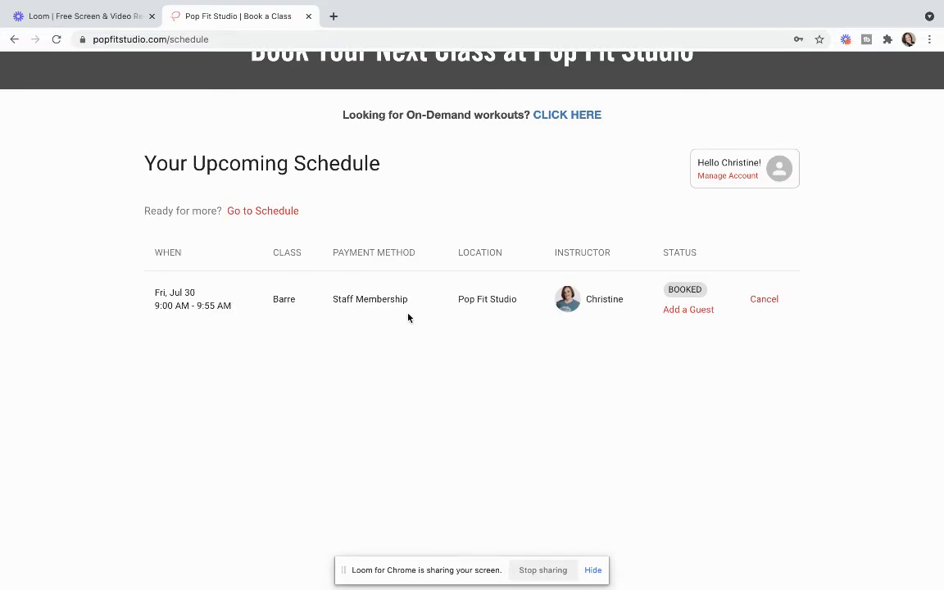
scroll(500, 327, "up", 2)
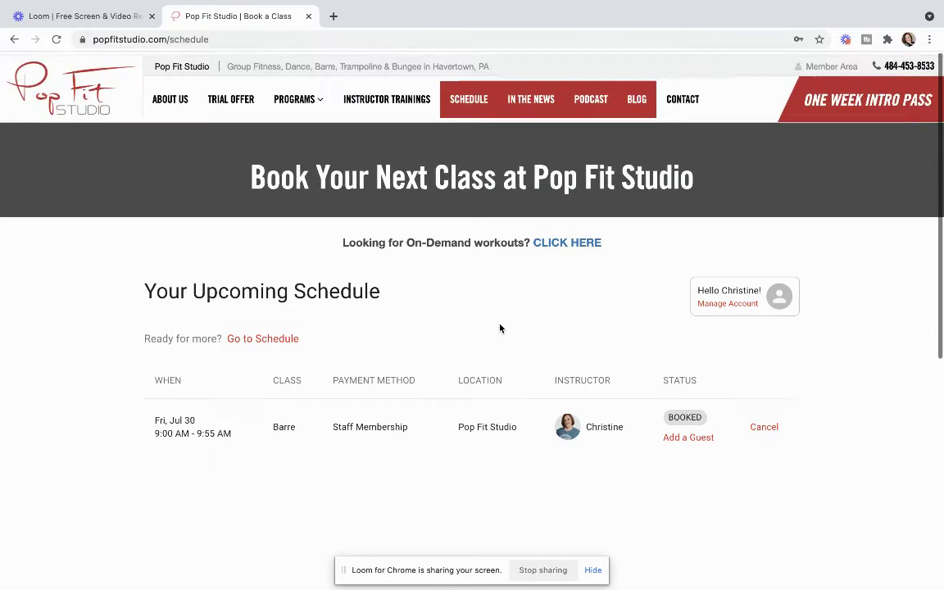
scroll(500, 327, "down", 2)
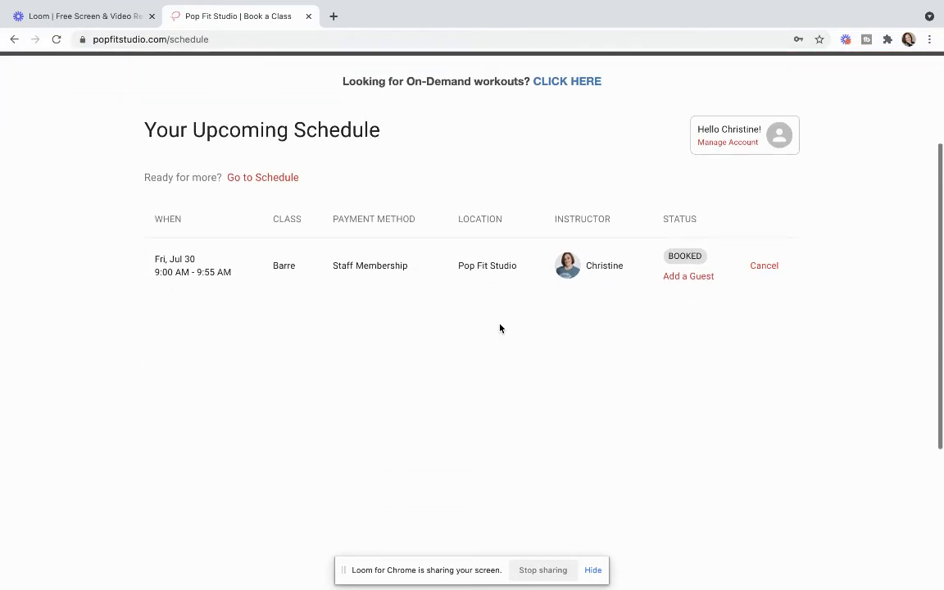
left_click(766, 266)
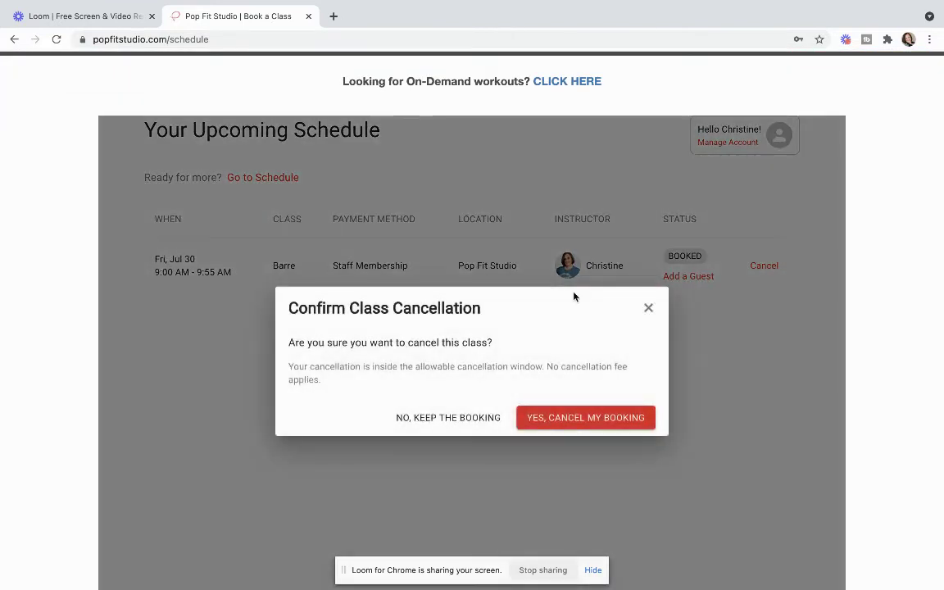
left_click(599, 421)
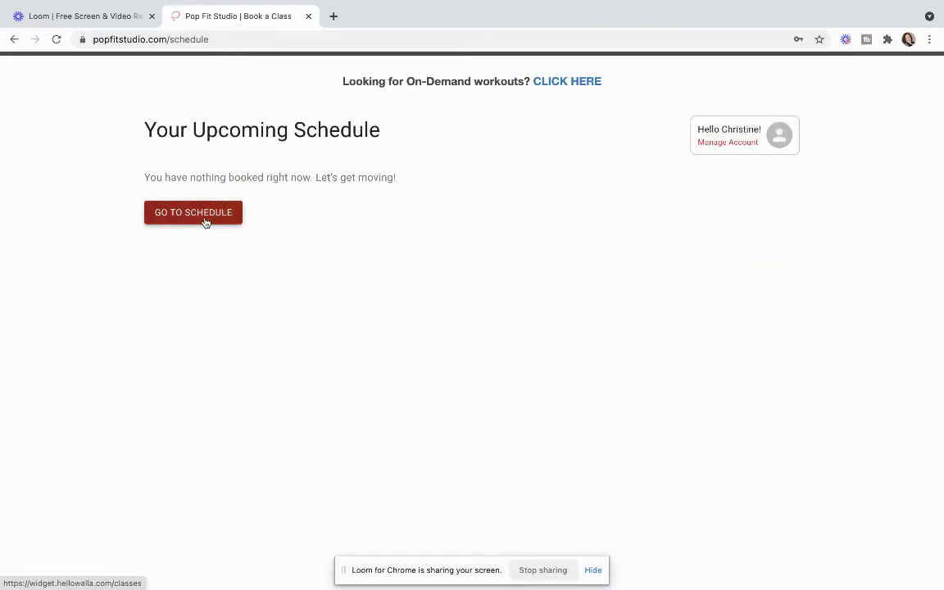
Step: Go back to the class schedule and open the Manage Account dropdown
left_click(204, 214)
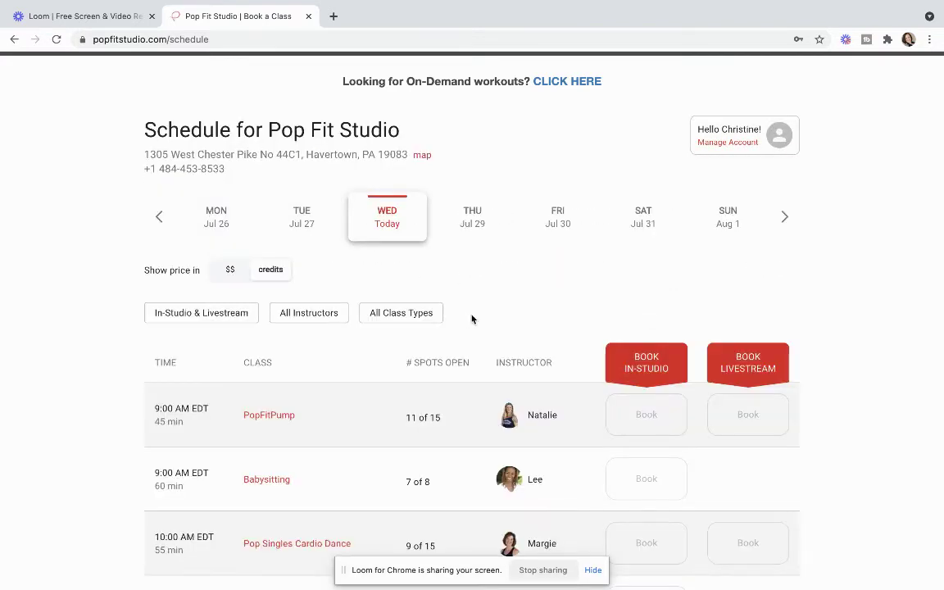
scroll(472, 319, "down", 1)
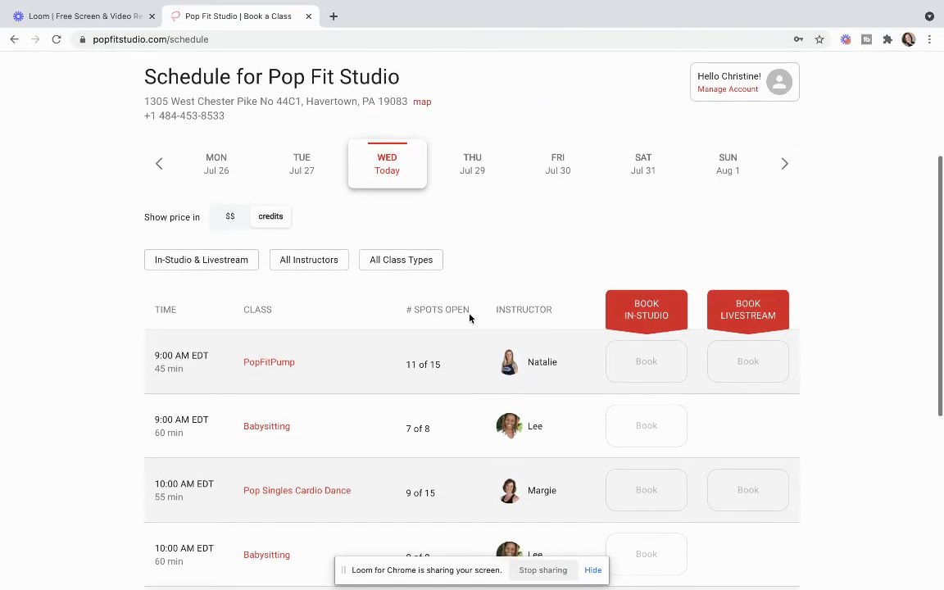
scroll(469, 318, "up", 1)
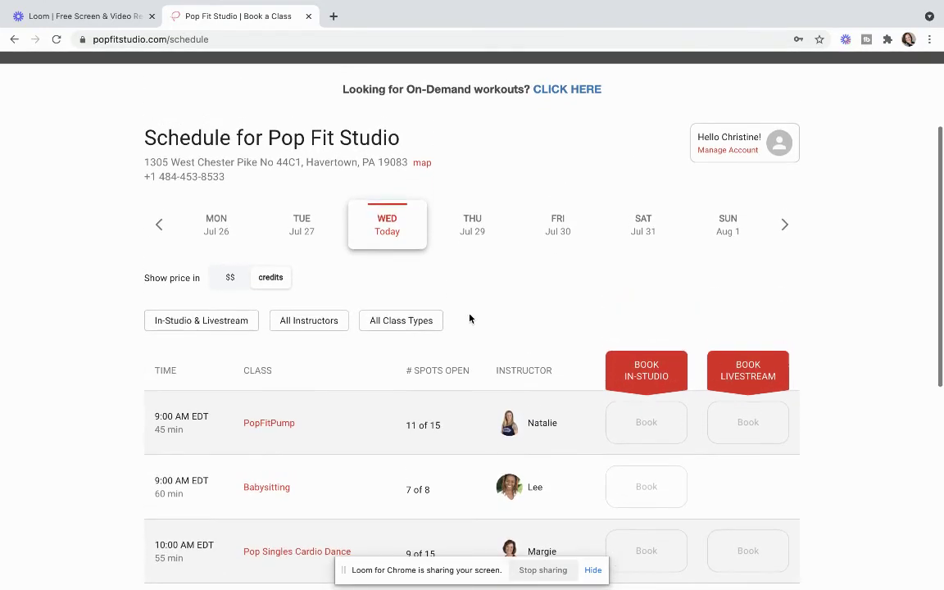
left_click(716, 153)
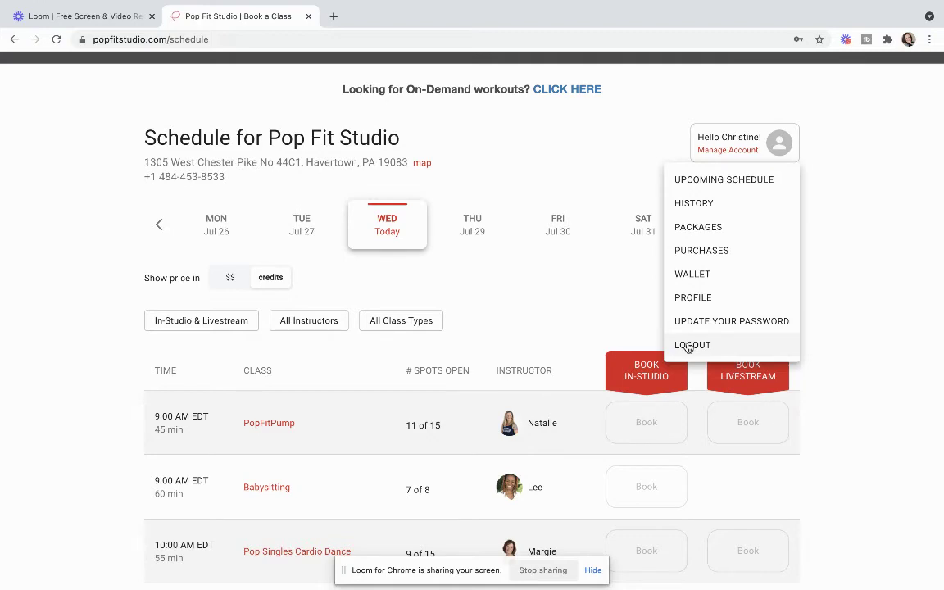
Step: Log out so the schedule shows credit prices, e.g. PopFitPump at 7 credits
left_click(690, 345)
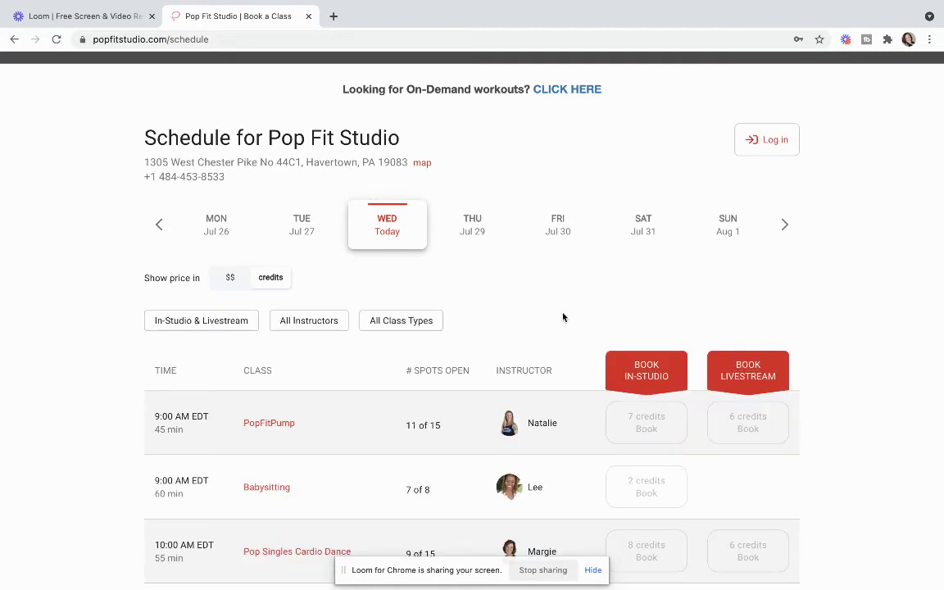
scroll(563, 317, "down", 3)
scroll(564, 317, "up", 2)
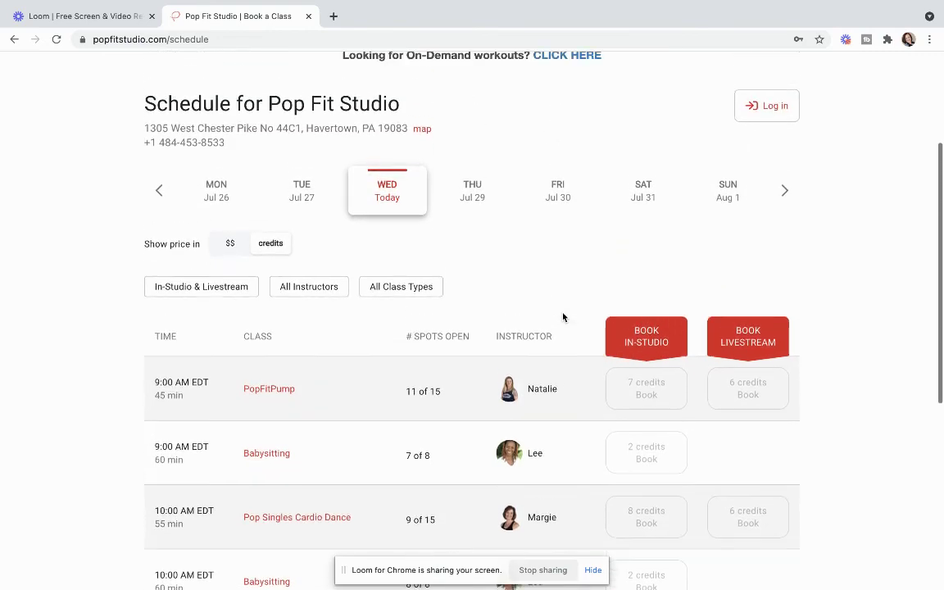
scroll(563, 317, "up", 1)
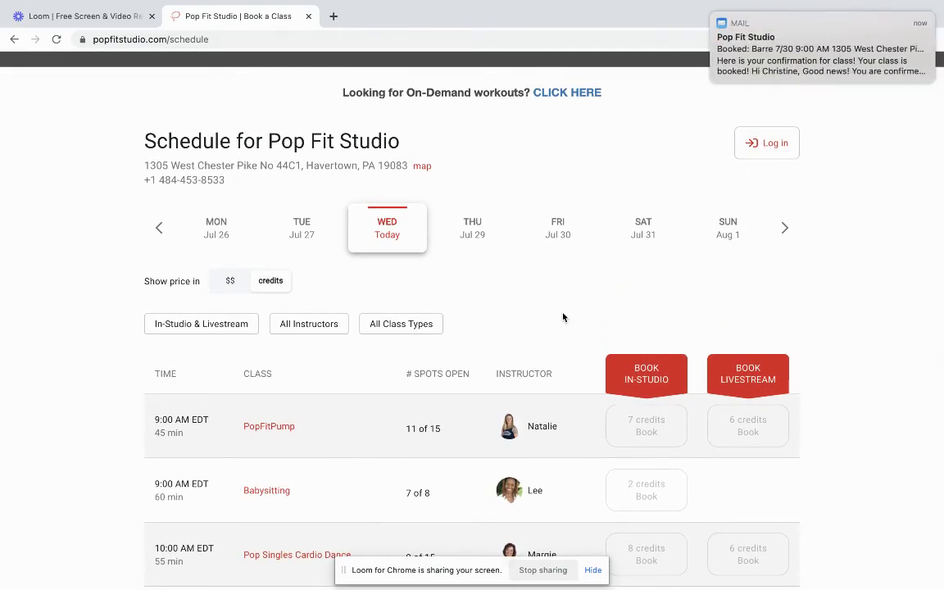
mouse_move(790, 74)
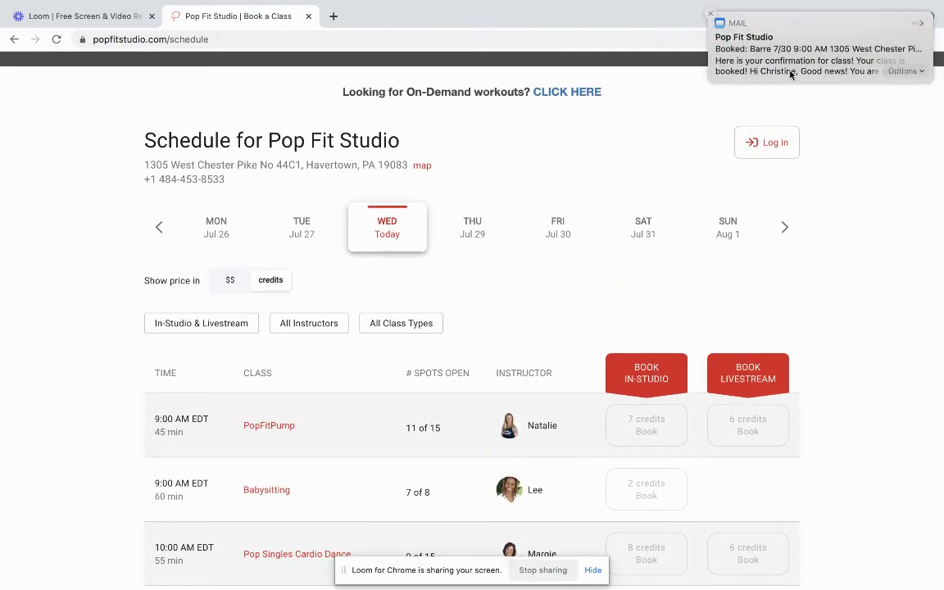
Step: Close the Mail booking-confirmation notification over the guest schedule
left_click(712, 16)
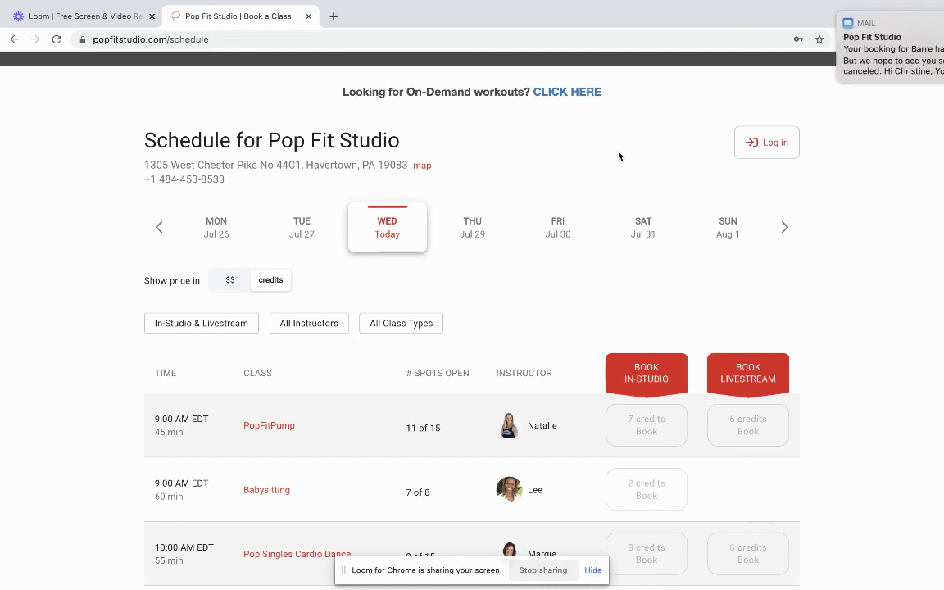
Step: Close the Barre class cancellation mail notification and scroll down the guest schedule
mouse_move(712, 16)
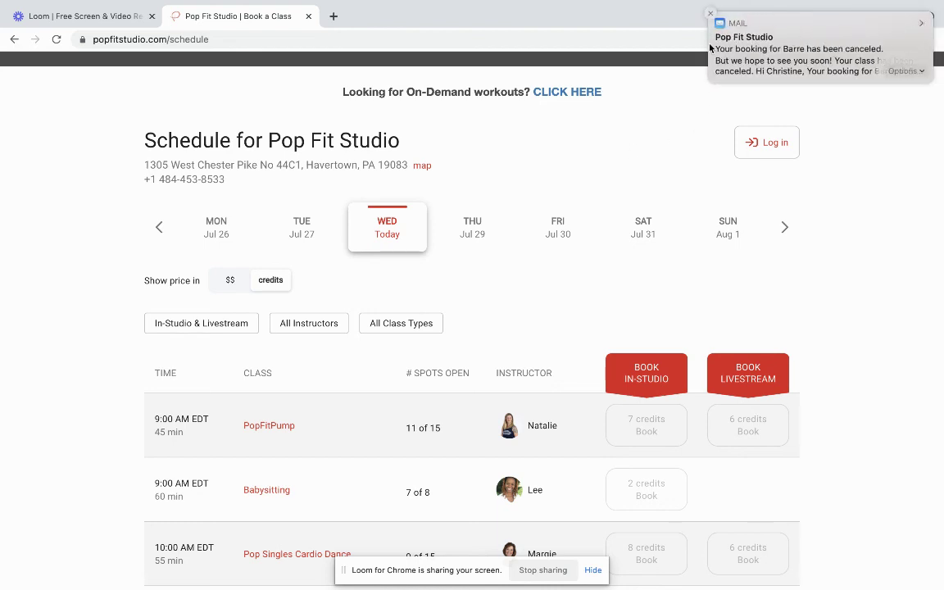
left_click(711, 16)
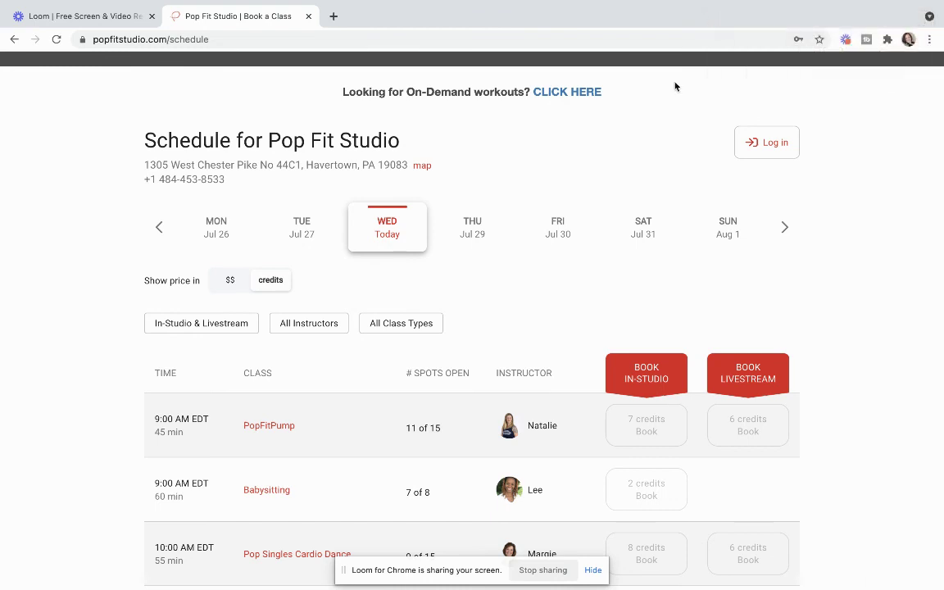
scroll(609, 308, "down", 1)
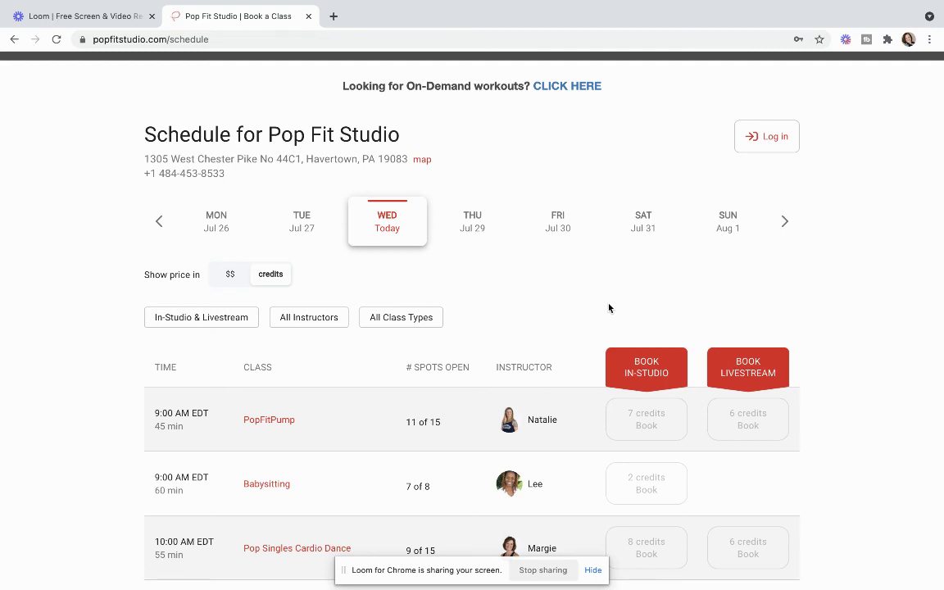
scroll(609, 308, "down", 1)
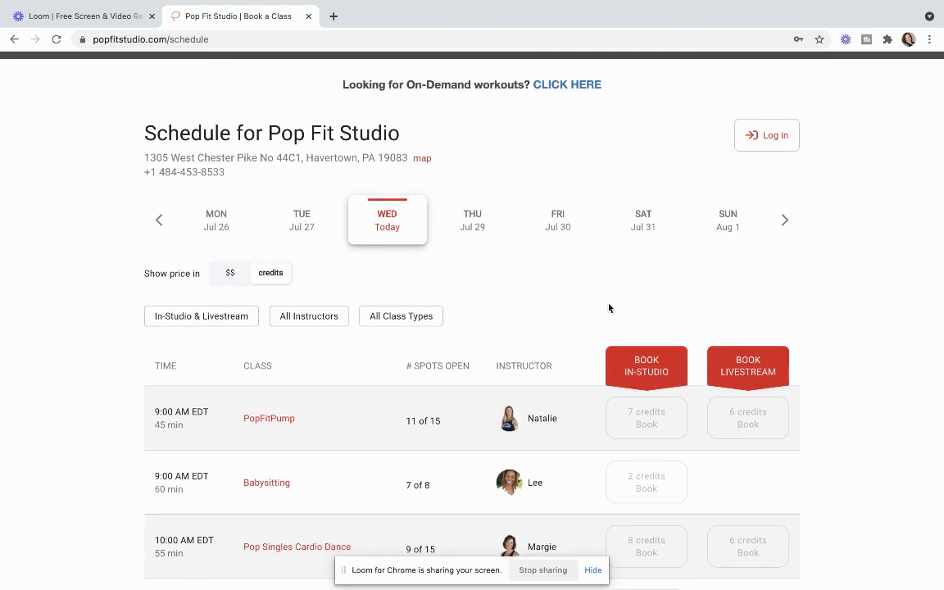